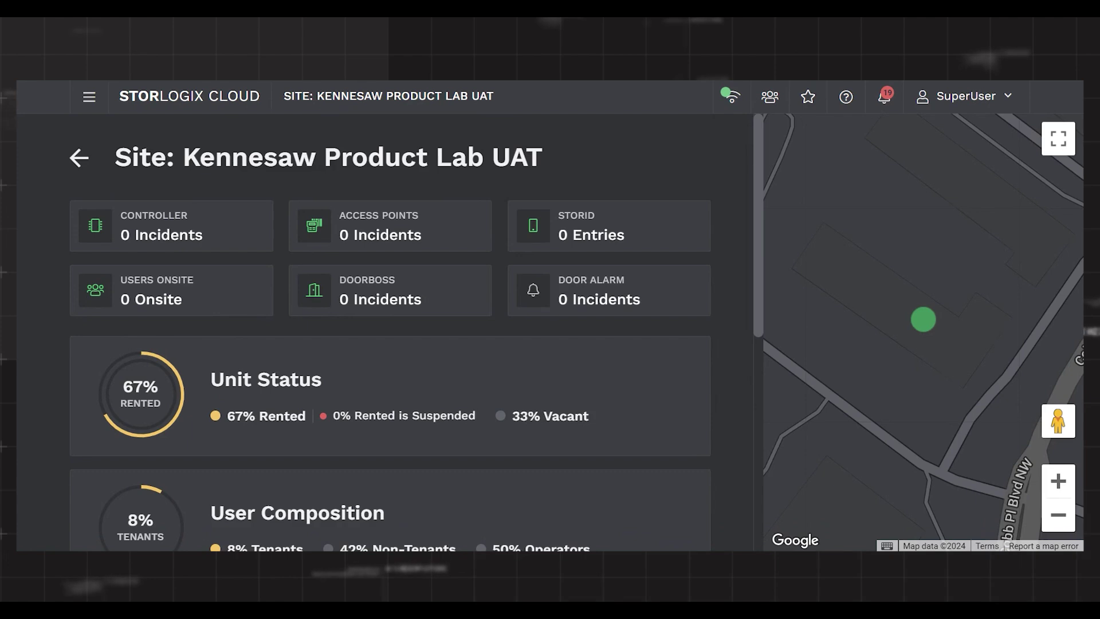
Check the site connection status, then show the online users' View All / Clear All options
click(87, 101)
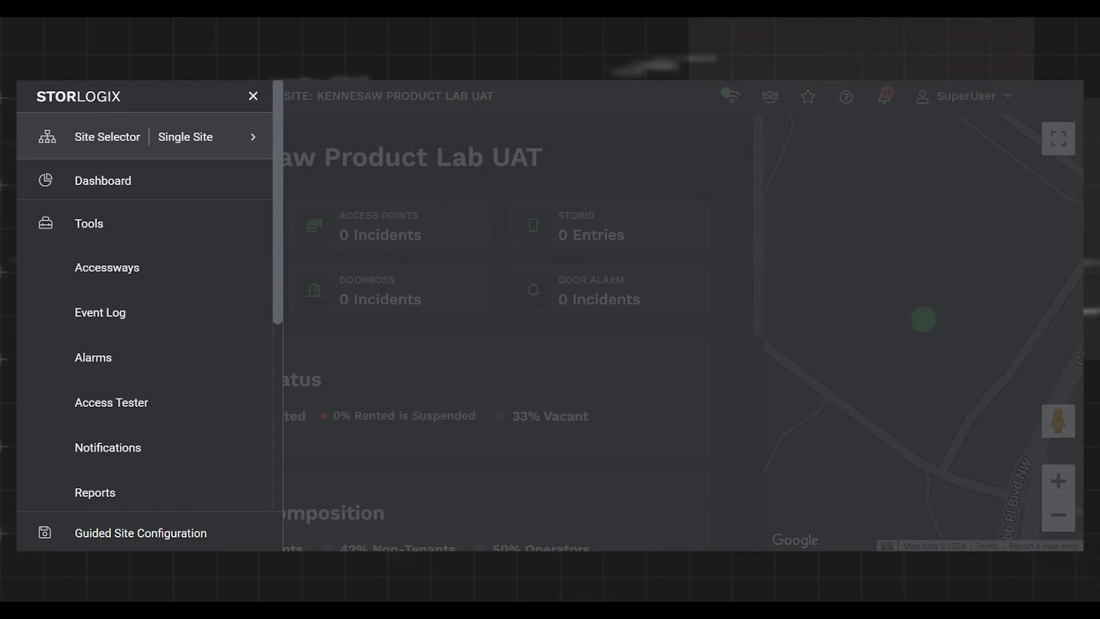
click(499, 122)
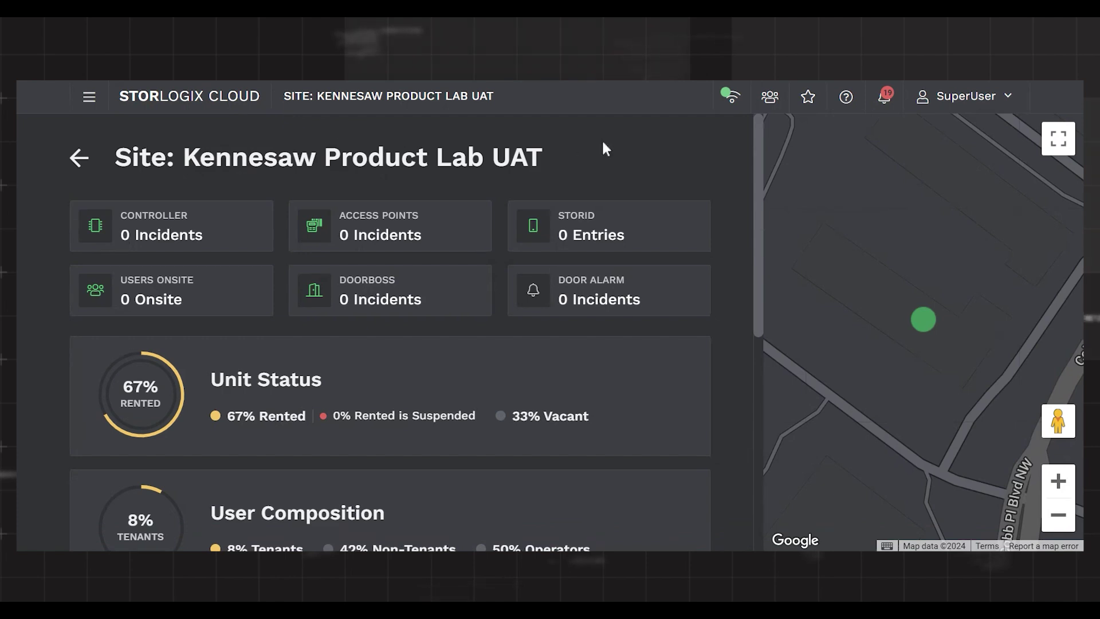
click(748, 108)
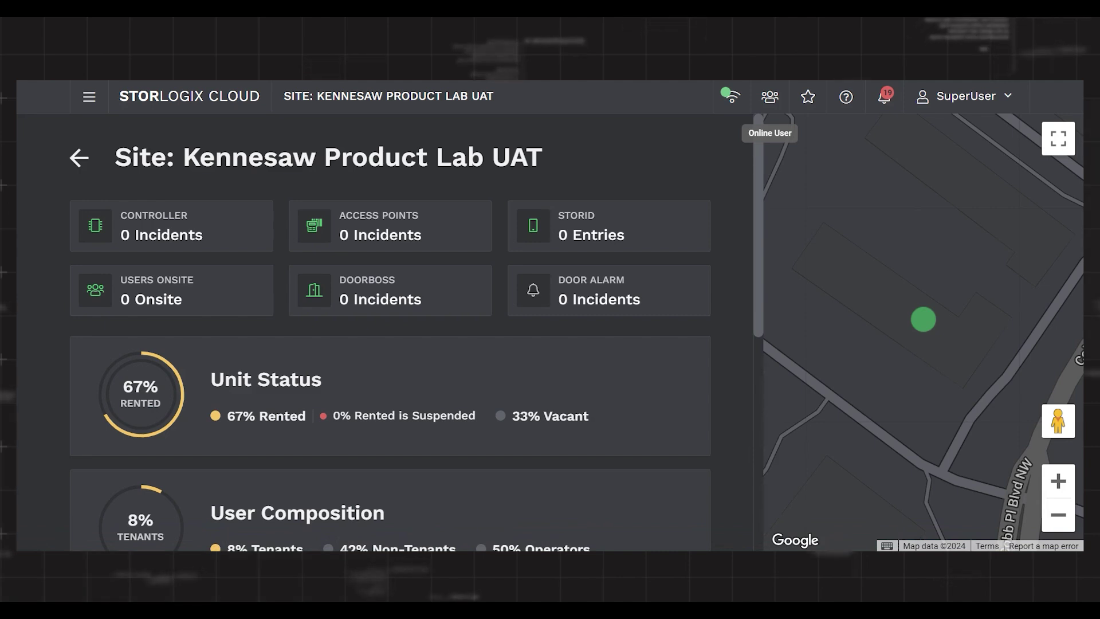
click(769, 98)
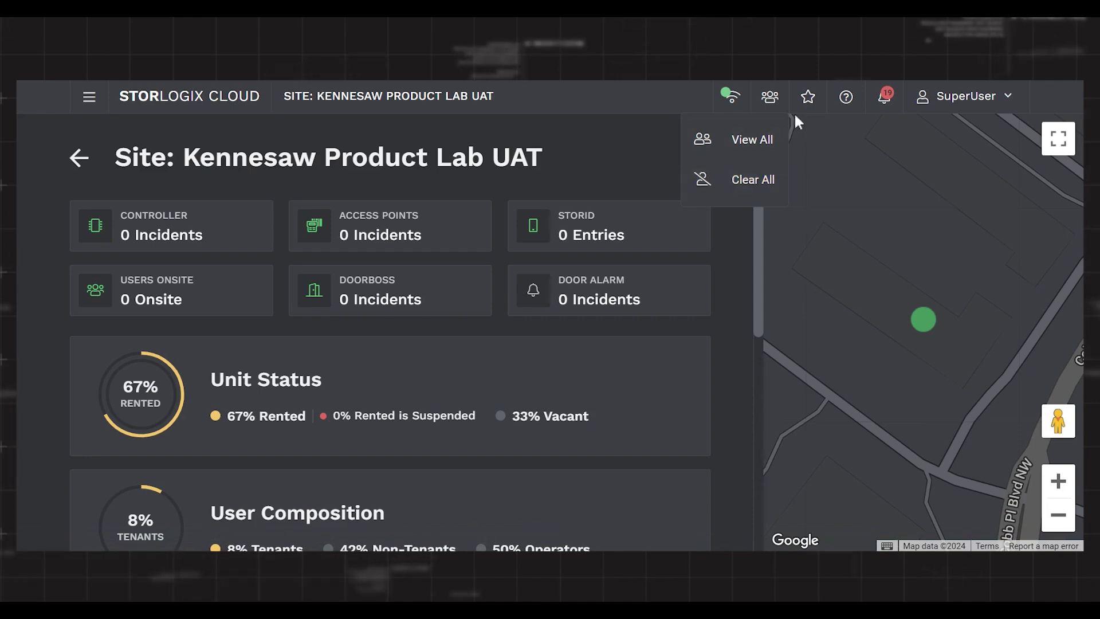
Add the Kennesaw Product Lab UAT page to favourites, then bring up the account options menu
click(809, 105)
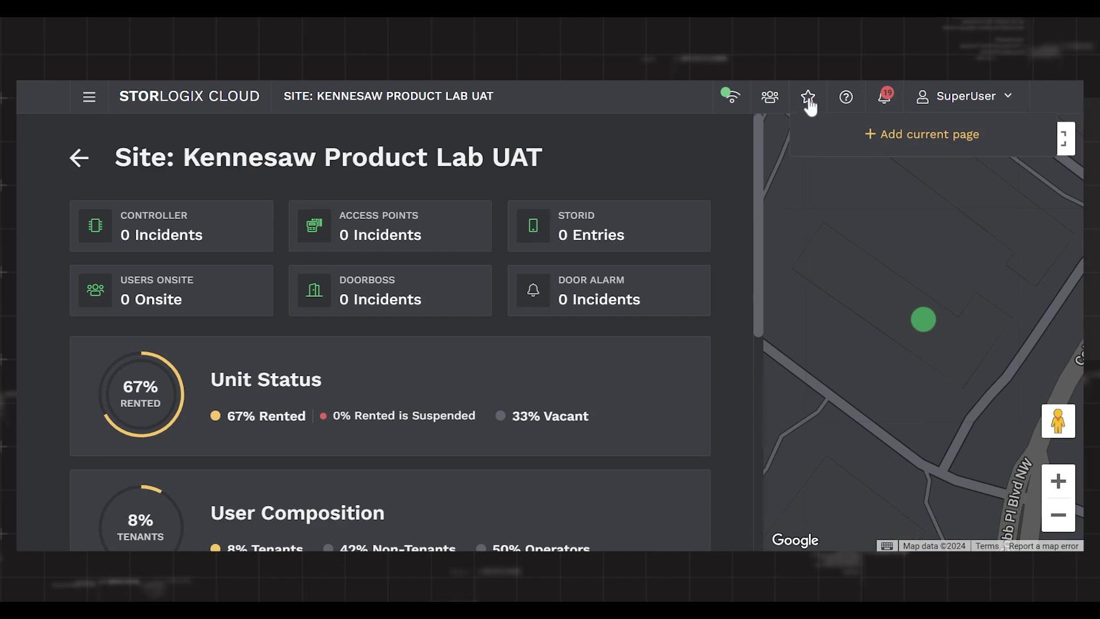
click(809, 105)
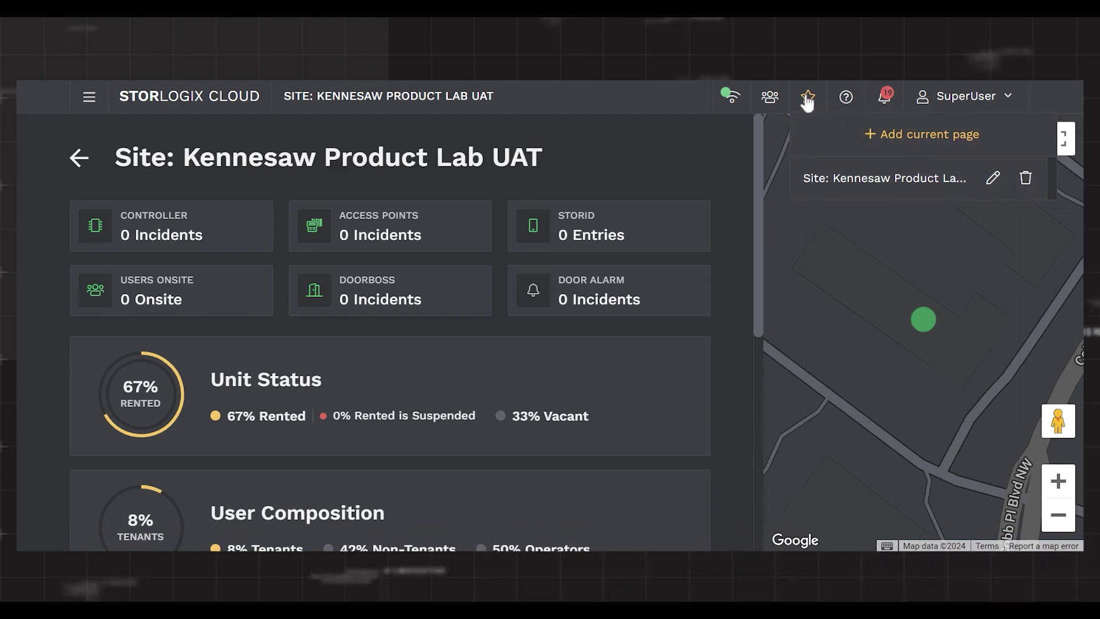
click(842, 102)
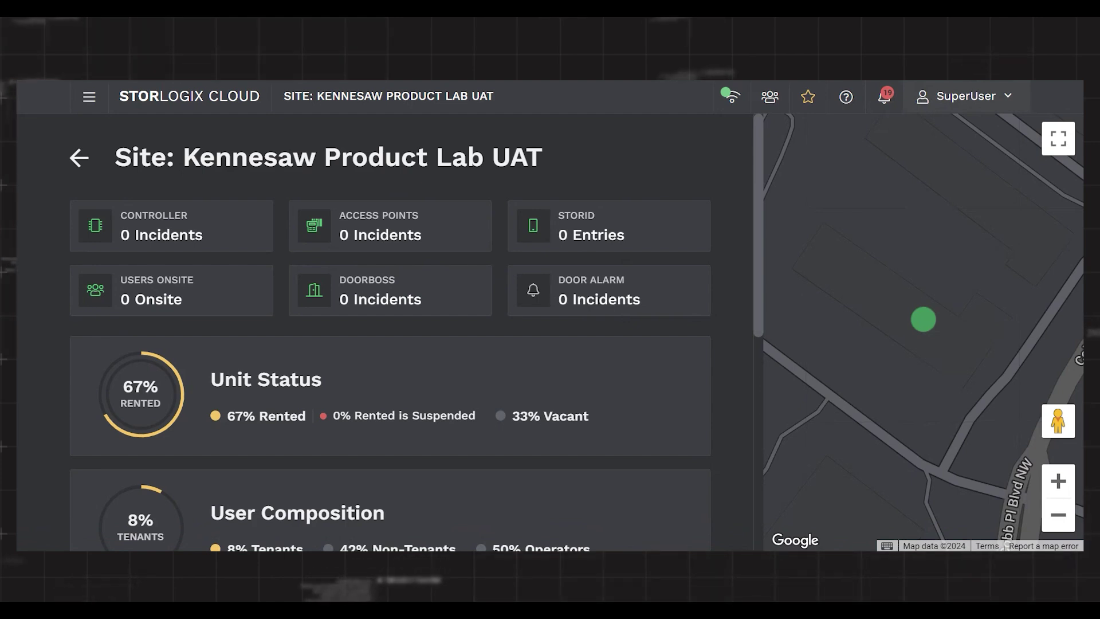
click(964, 96)
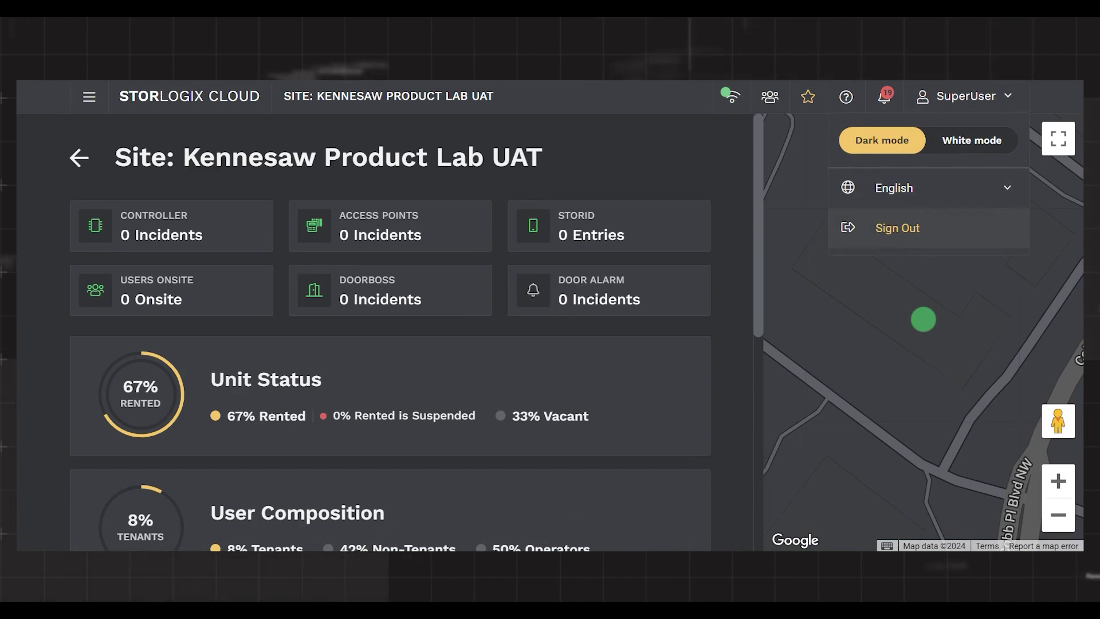
click(953, 99)
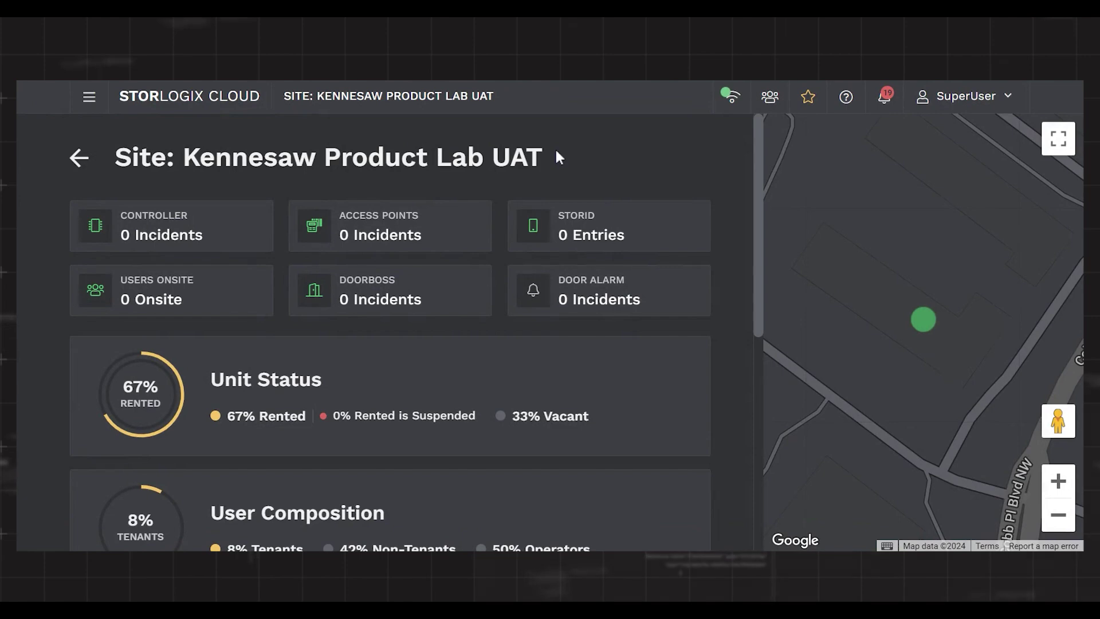
In the navigation menu, toggle Users & Units, Tools and Operations, then leave Tools expanded
click(88, 97)
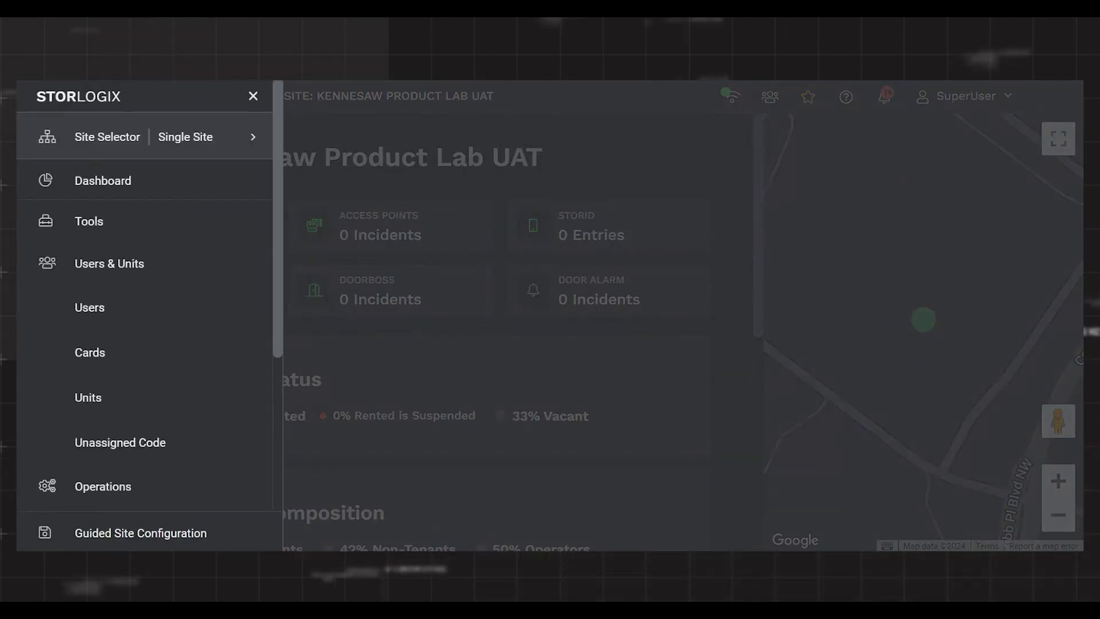
click(80, 267)
click(96, 232)
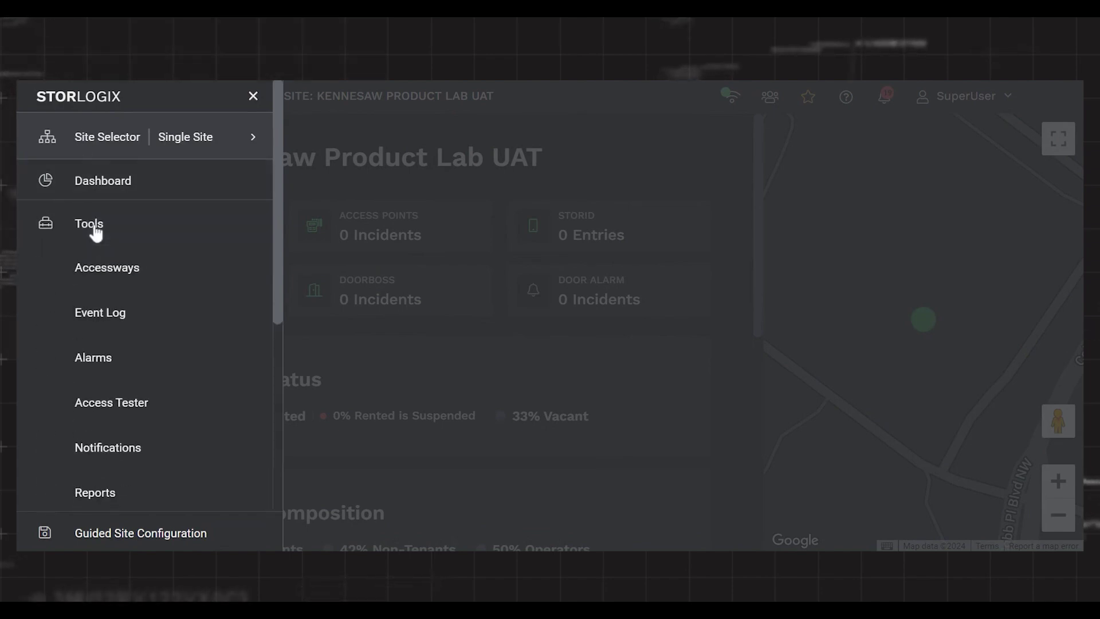
click(96, 231)
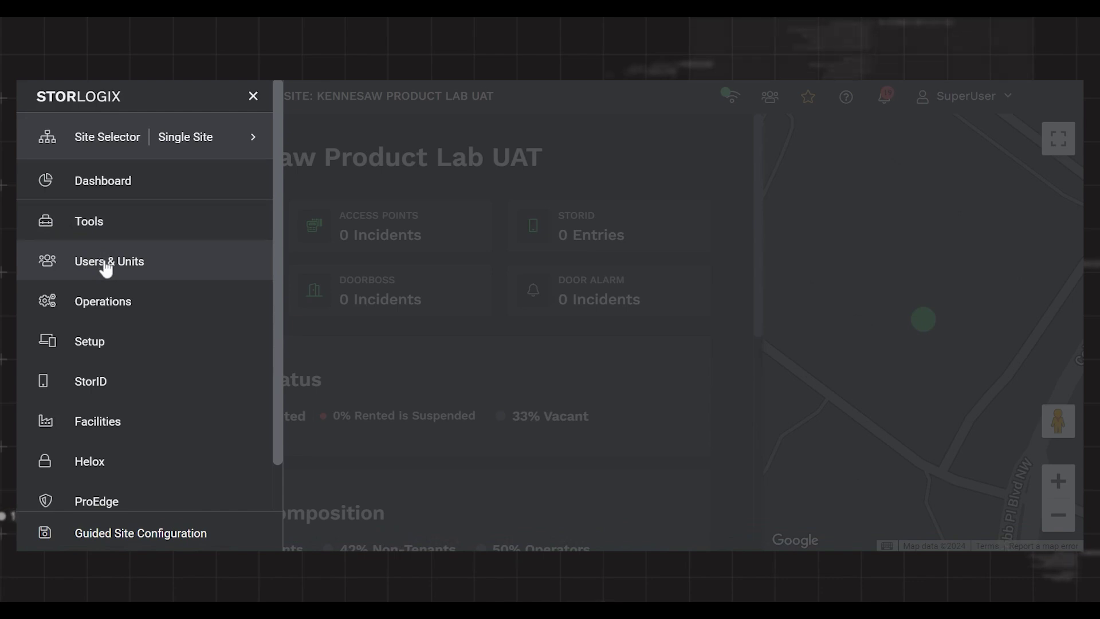
click(107, 267)
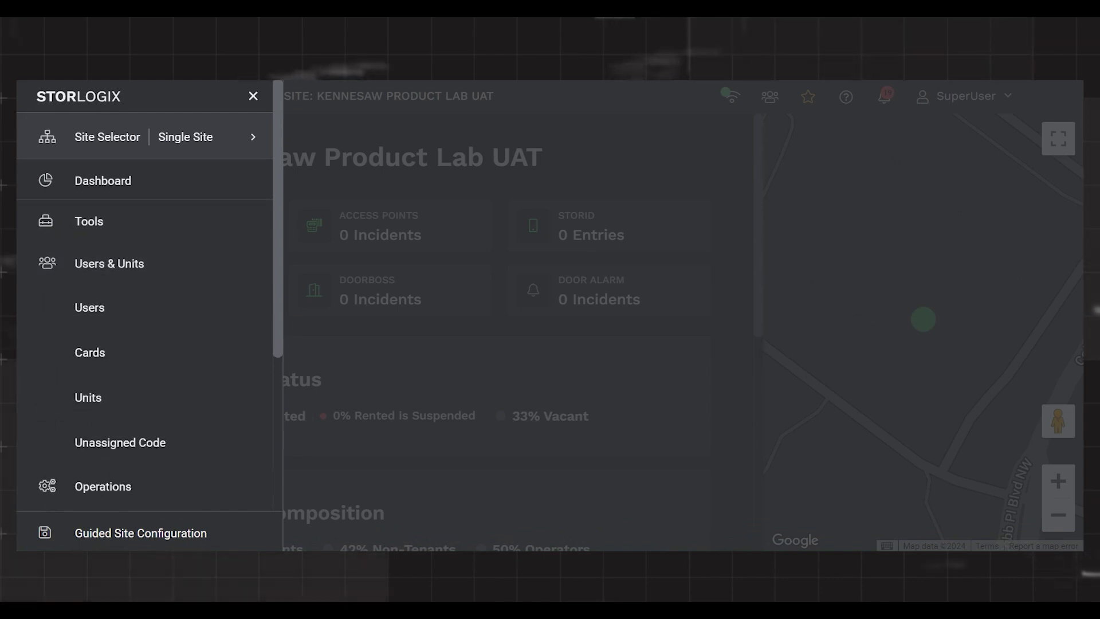
click(105, 267)
click(112, 307)
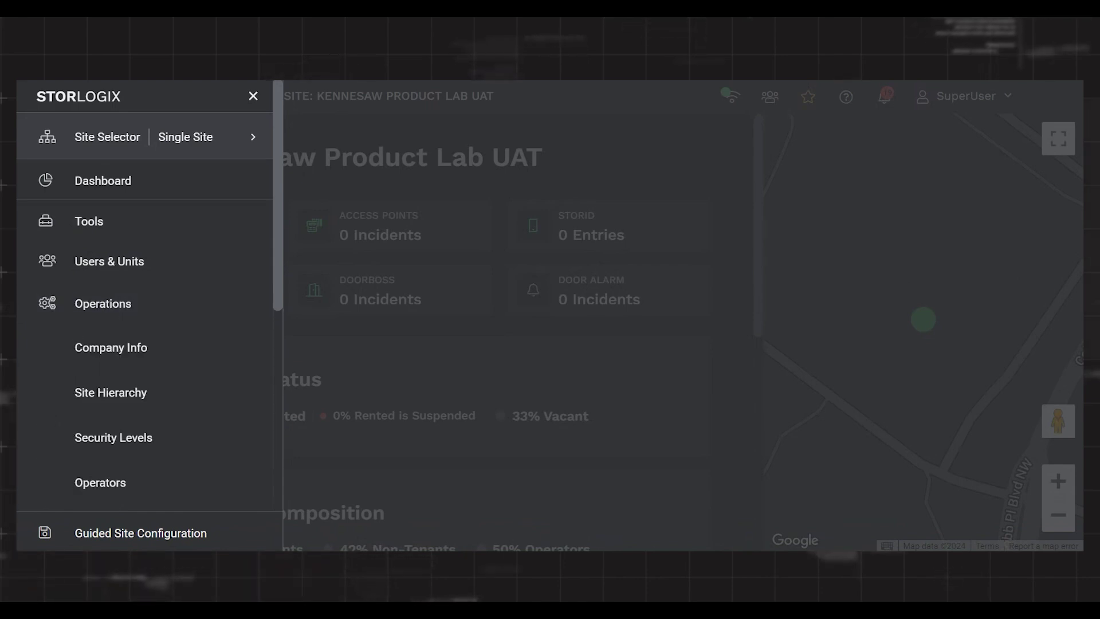
click(112, 308)
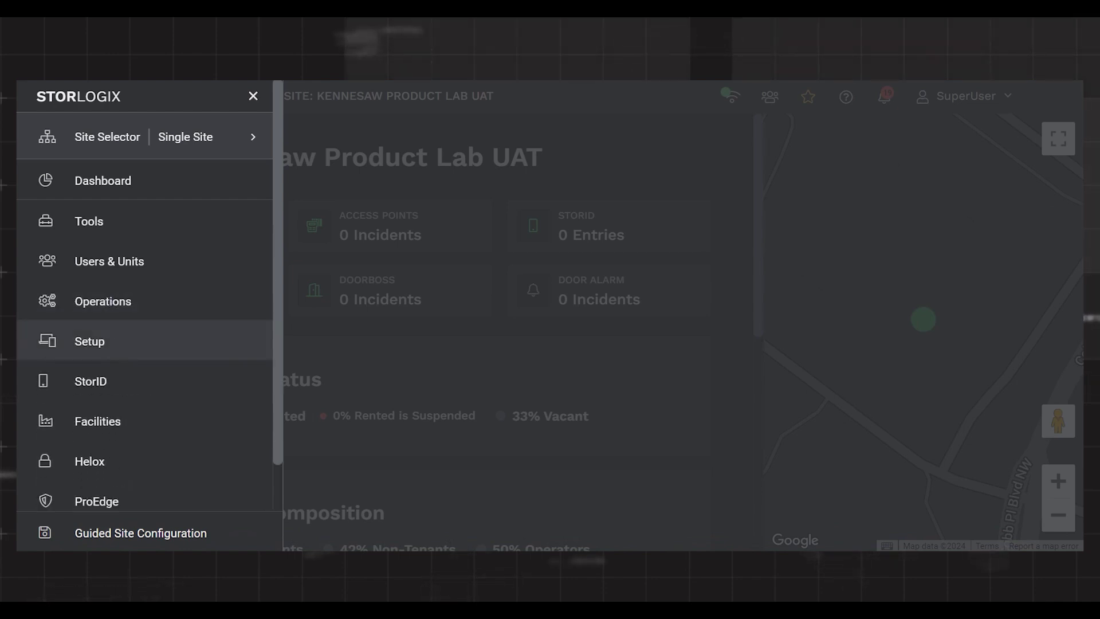
scroll(111, 346, down, 1)
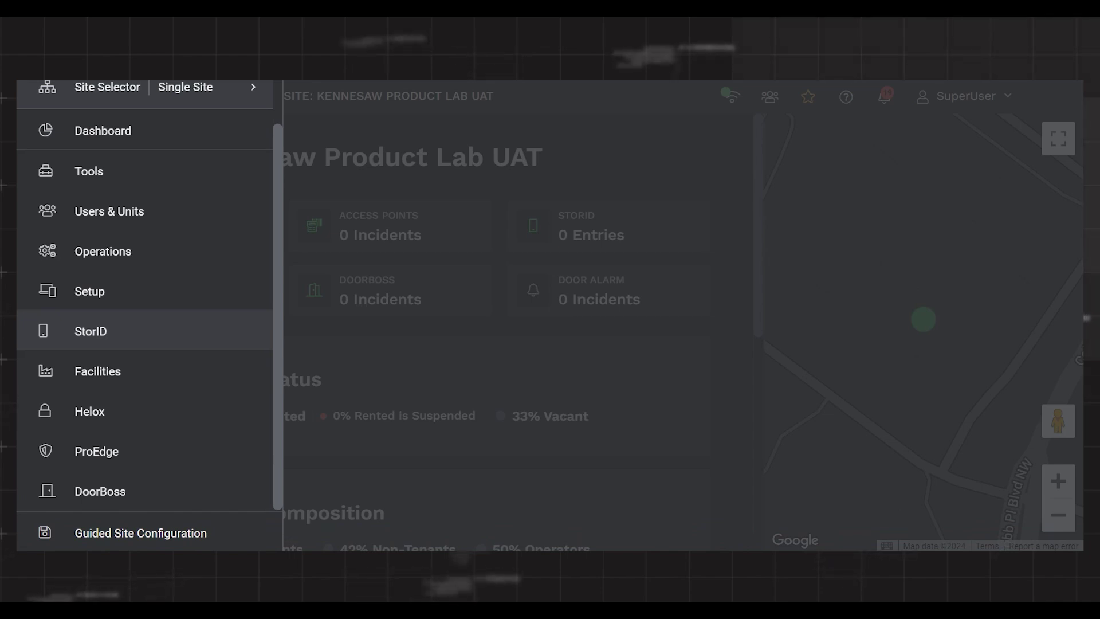
click(110, 177)
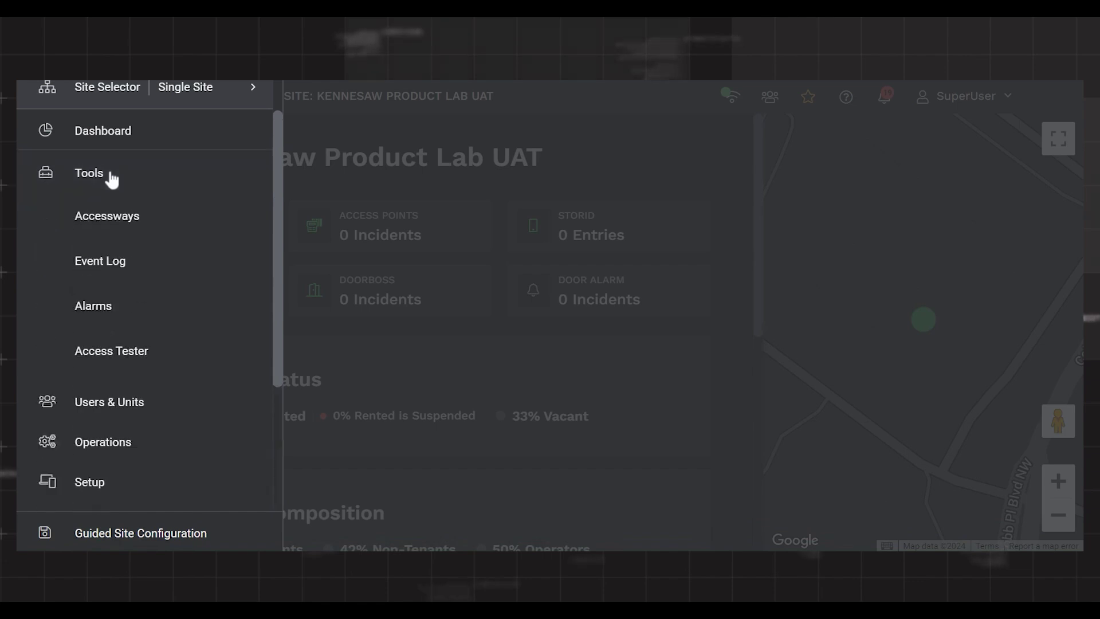
Search the Event Log for Software Program Events from 6/14/2024 to 6/21/2024
click(115, 269)
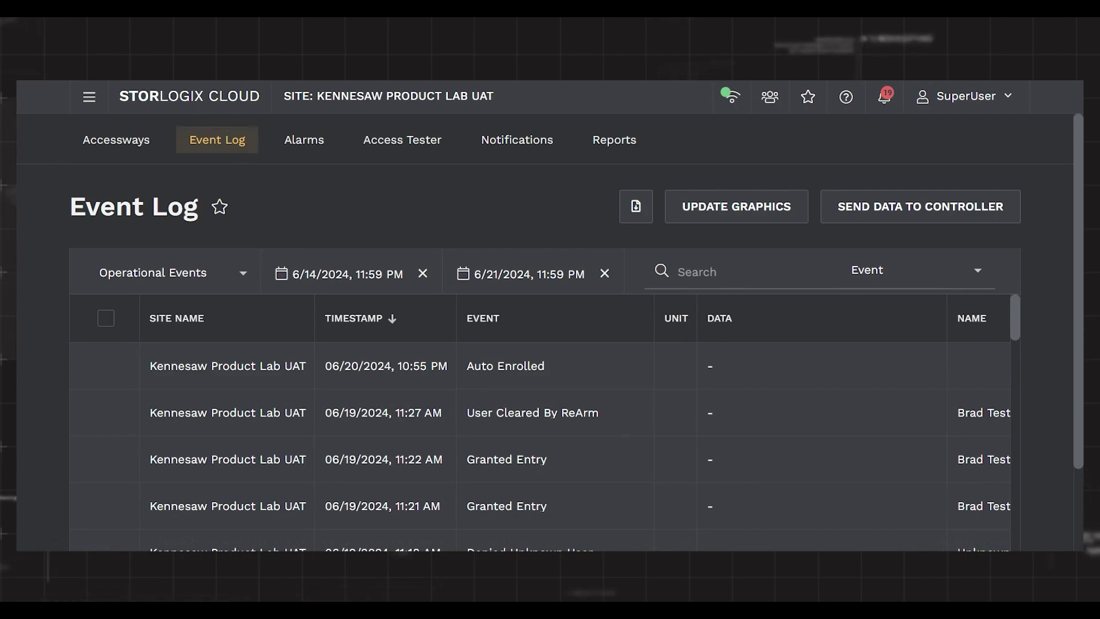
click(183, 278)
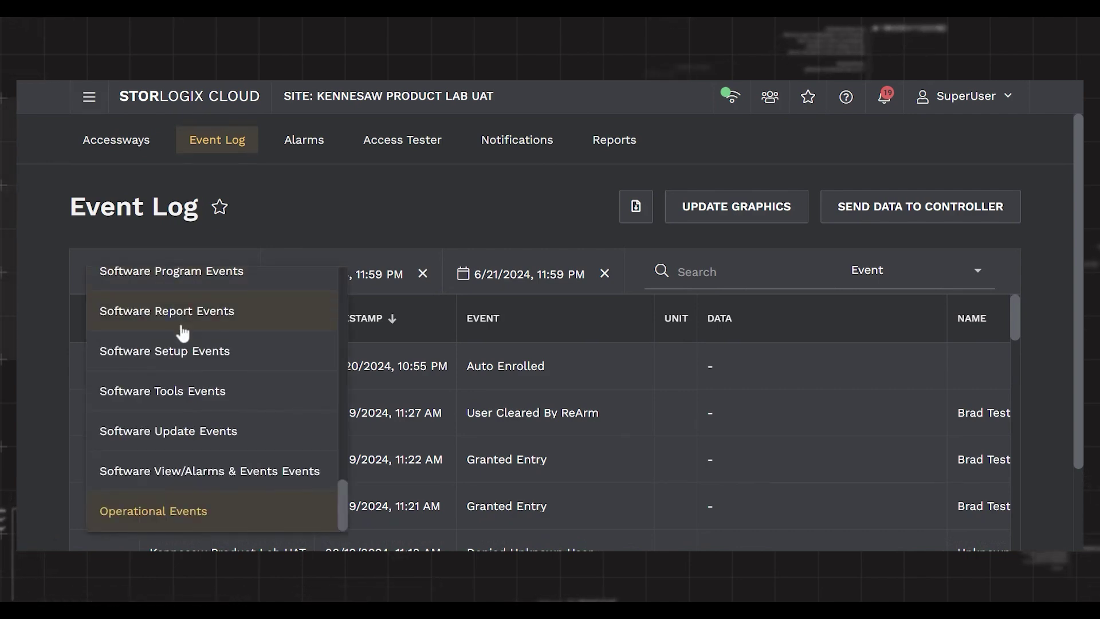
click(171, 281)
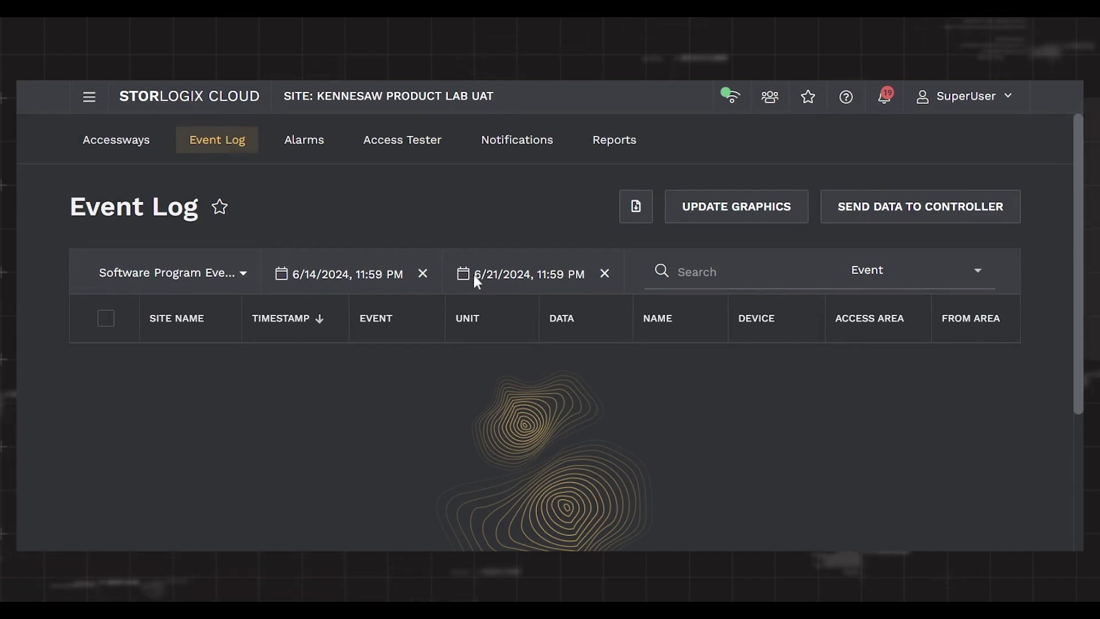
click(676, 272)
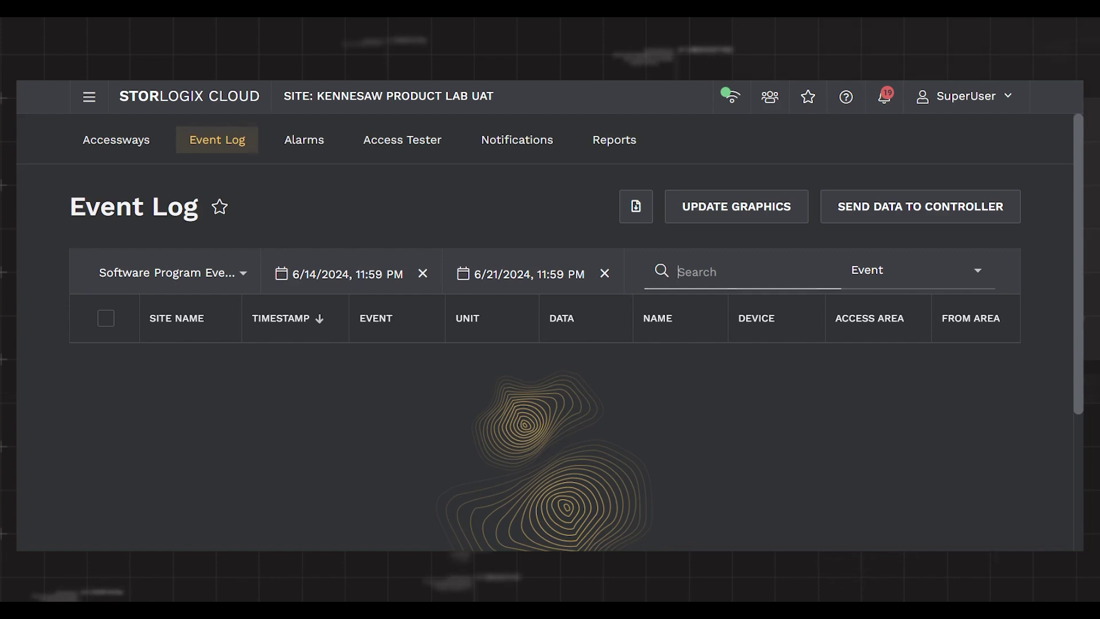
Keep the search field set to Event, then go back to the site dashboard
click(898, 278)
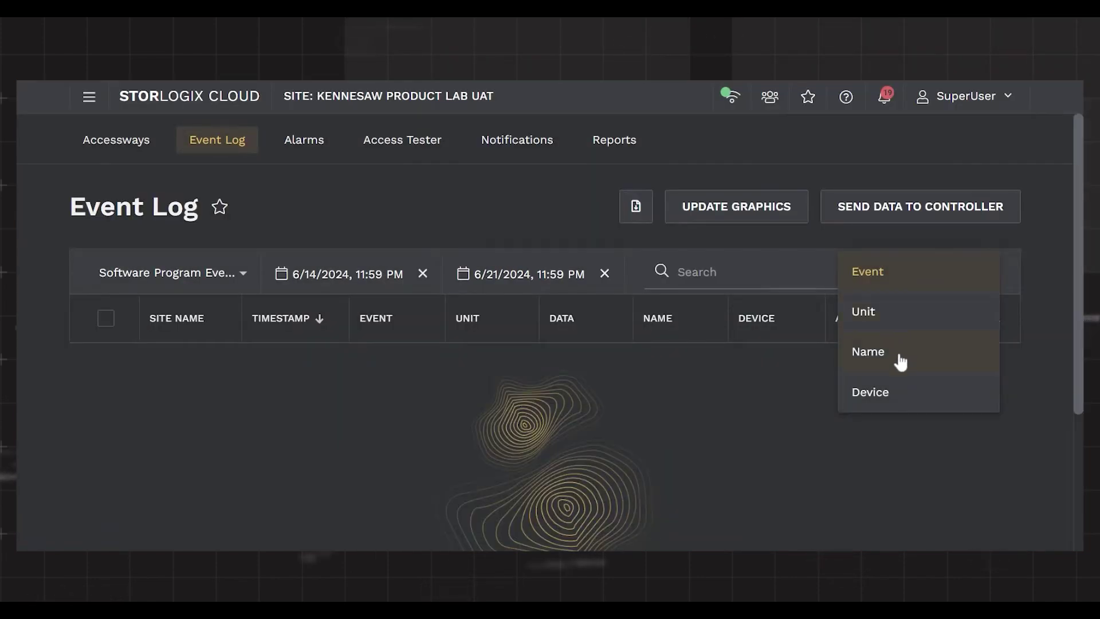
click(782, 399)
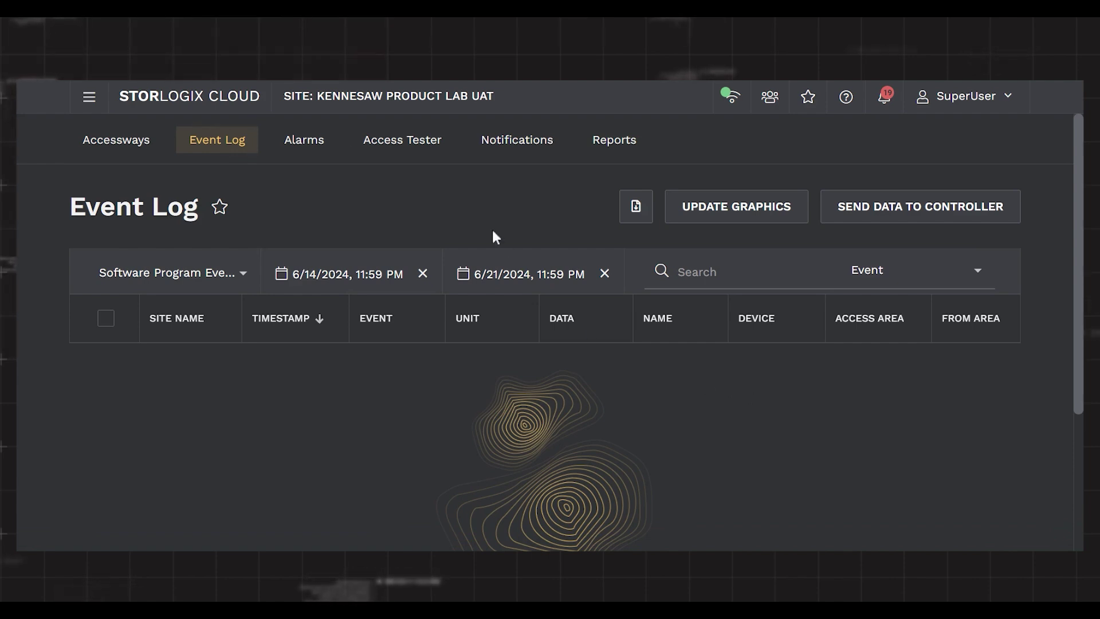
click(218, 102)
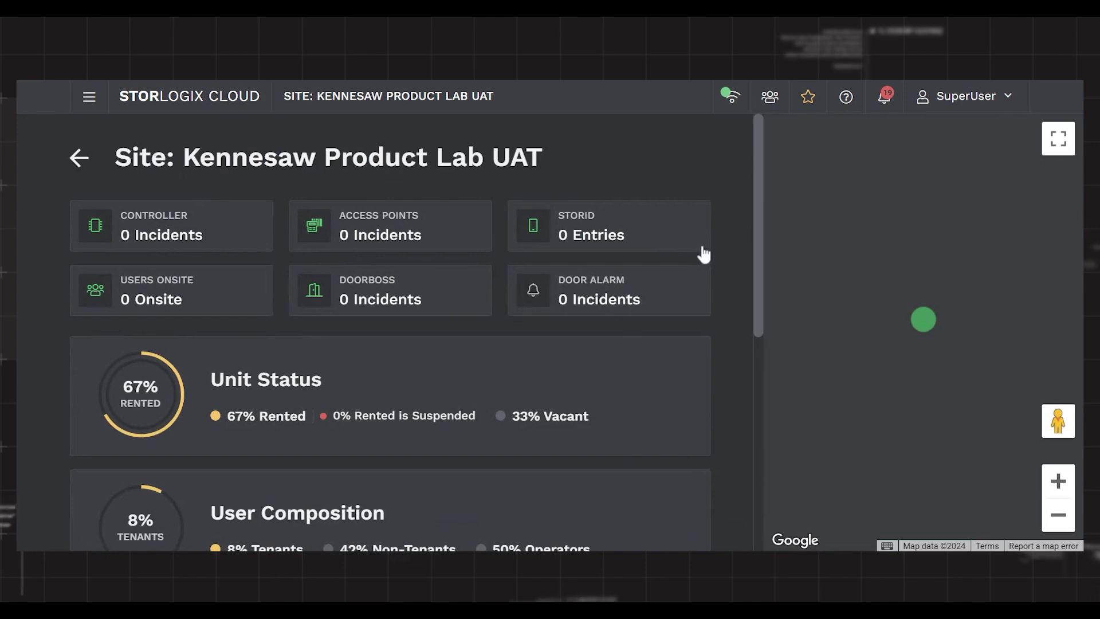
In the Accessways list, select and deselect the (1, 1) Entry Device 1 - Relay 1 row
scroll(723, 244, down, 4)
scroll(723, 238, down, 3)
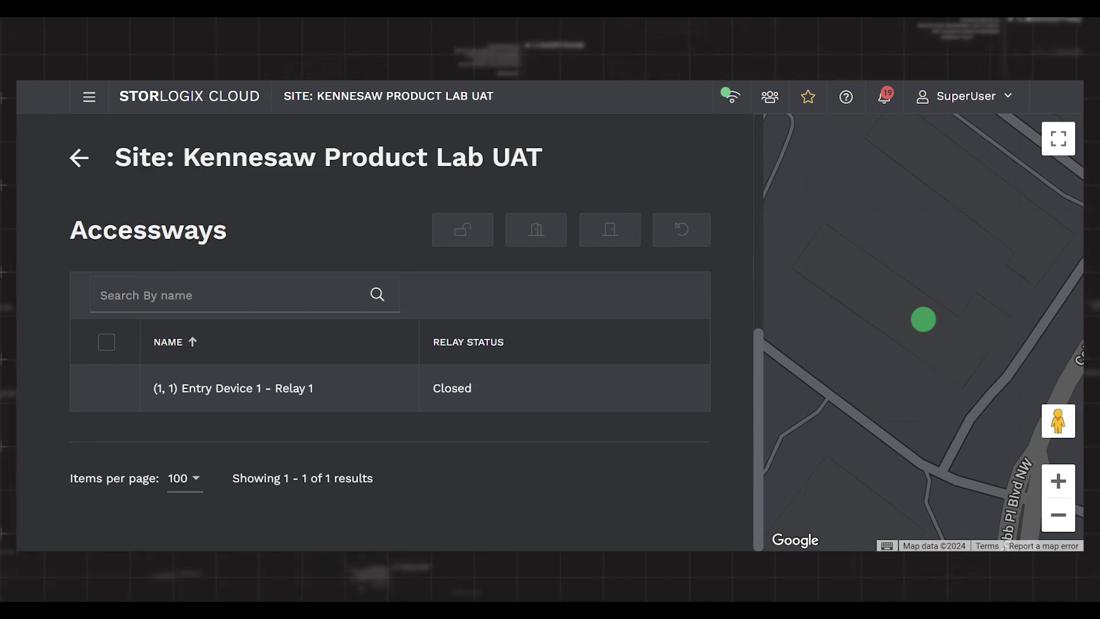
mouse_move(109, 395)
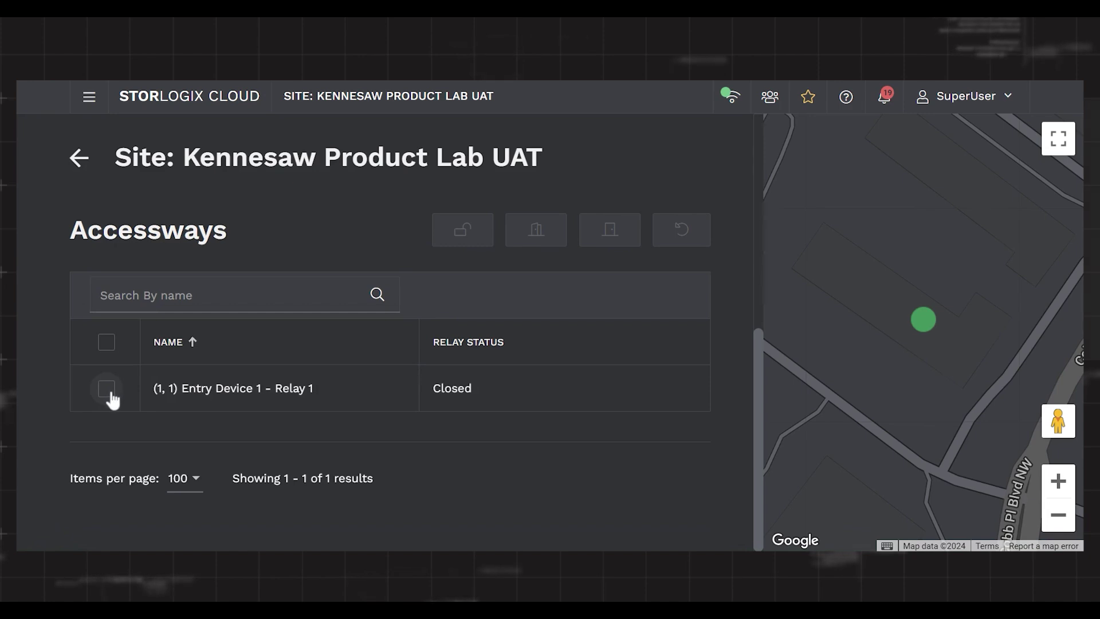
click(109, 390)
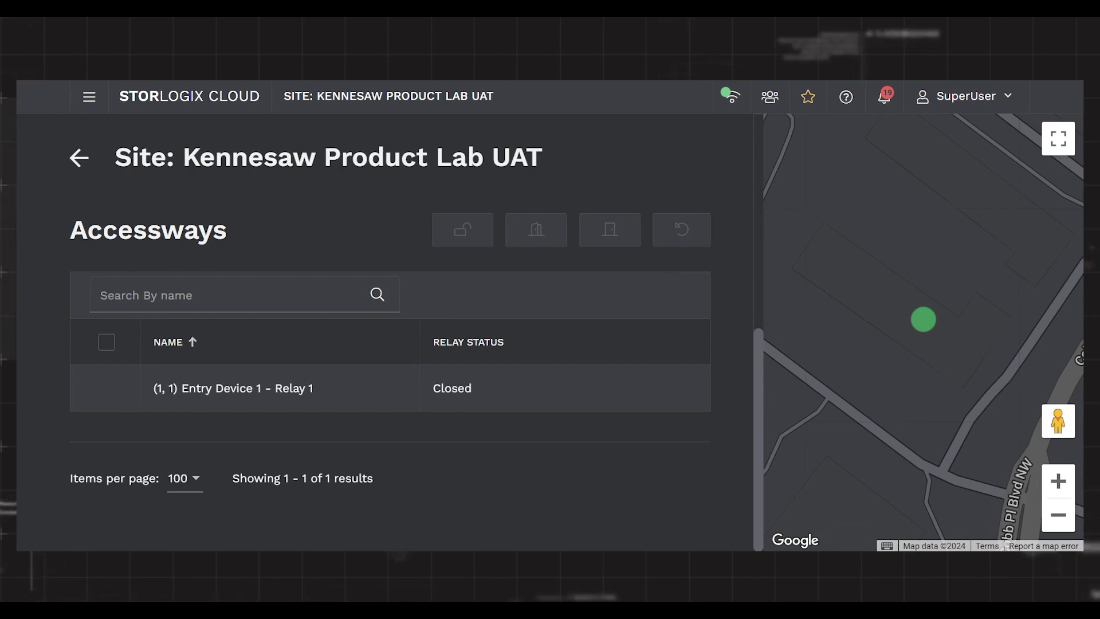
scroll(503, 368, up, 5)
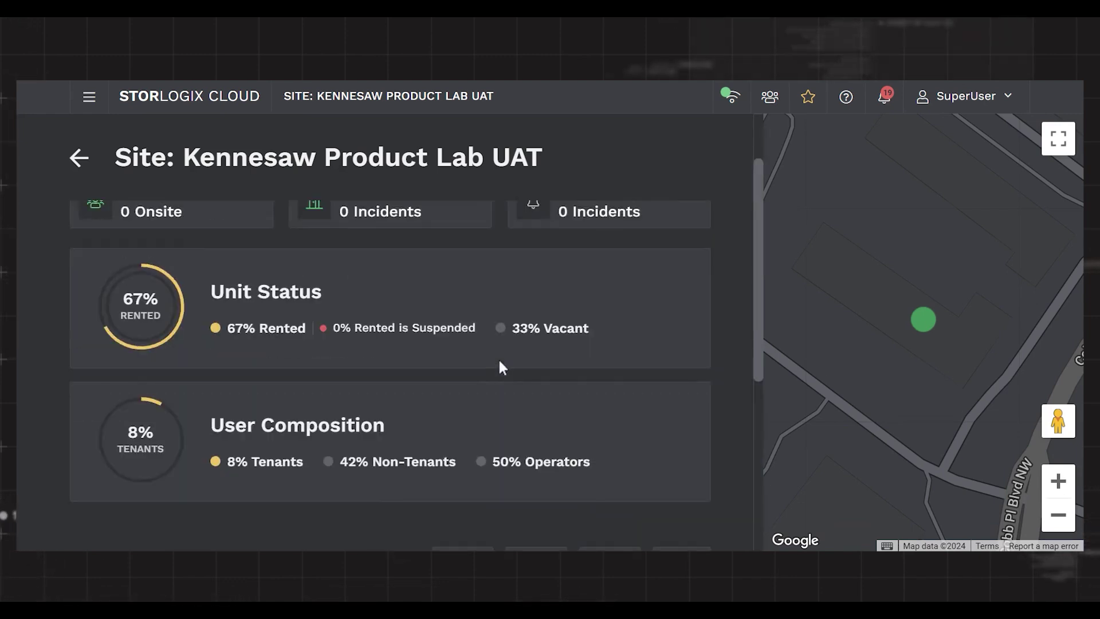